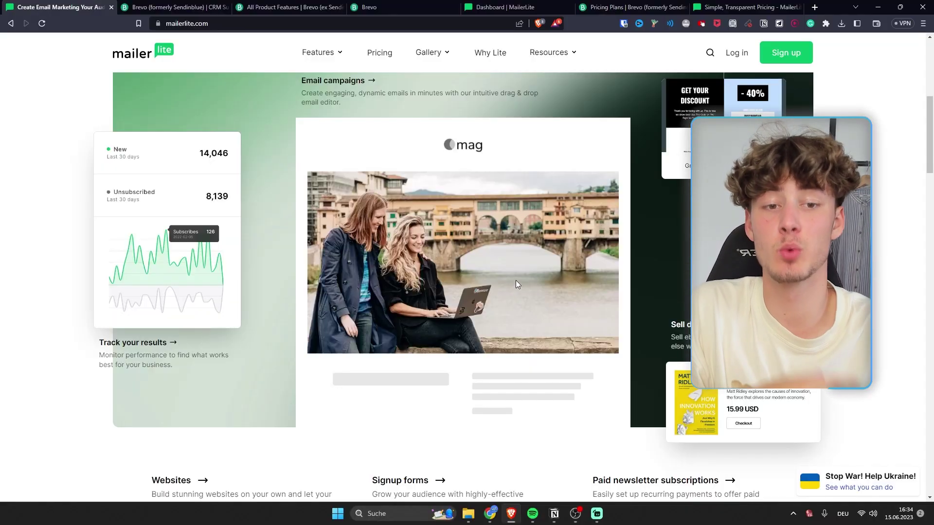
- Scroll the MailerLite homepage back up to the top
scroll(911, 318, "up", 7)
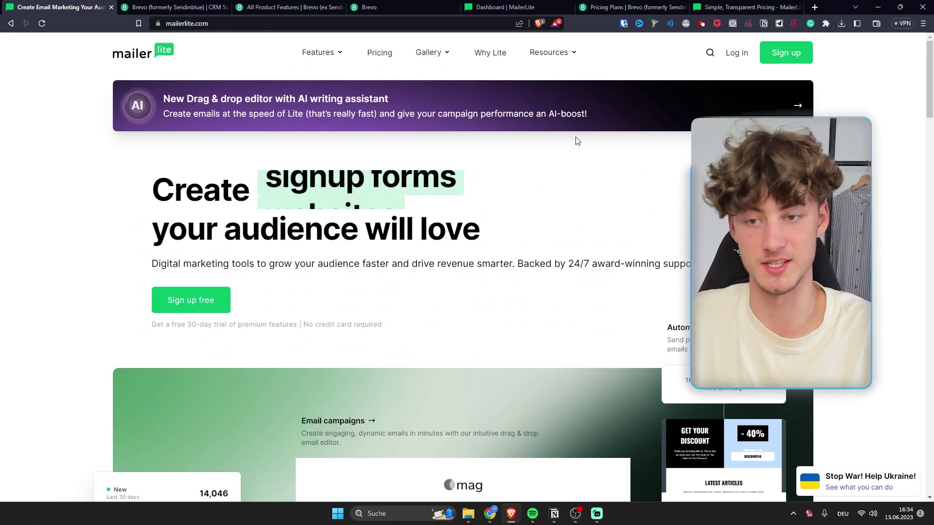
scroll(257, 188, "down", 4)
scroll(266, 204, "up", 3)
scroll(267, 203, "up", 1)
- Go from the Brevo homepage via Features and the dashboard's Campaigns to the draft 'bjhkmfkju'
left_click(181, 7)
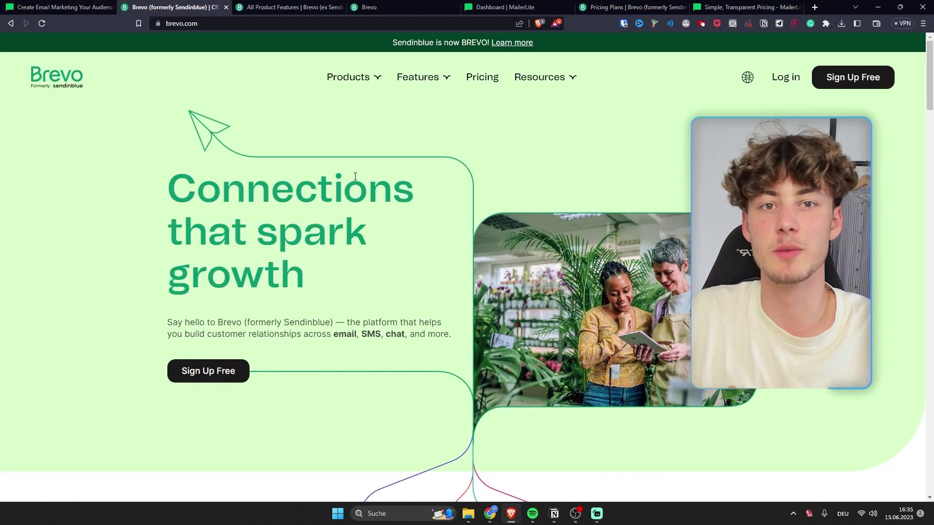
left_click(261, 5)
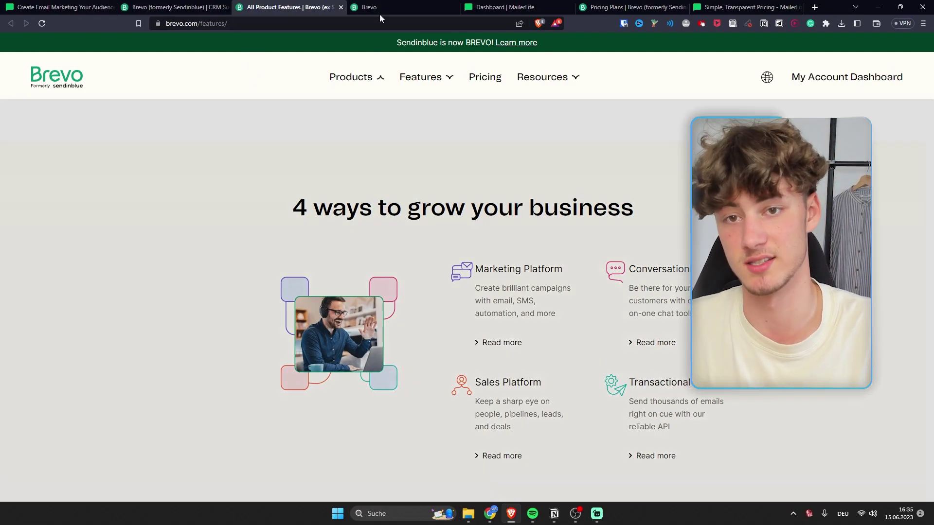
left_click(379, 12)
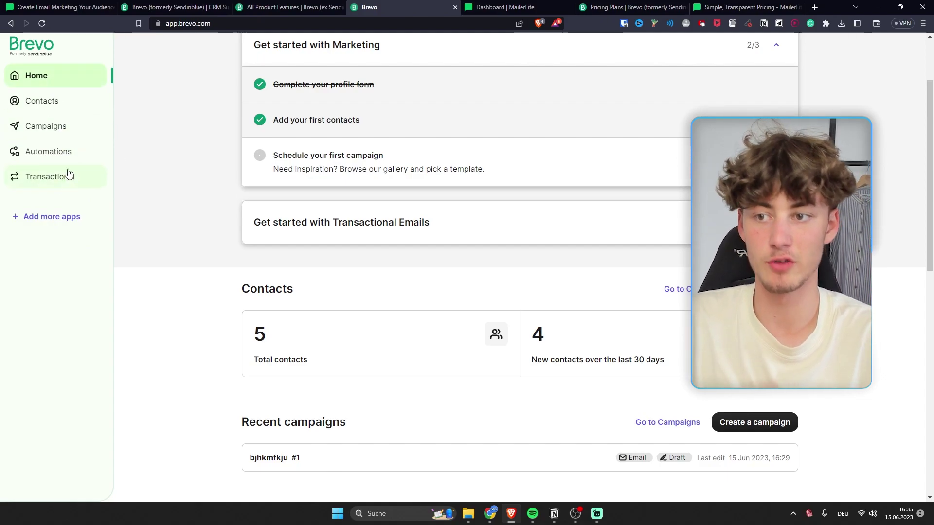
left_click(57, 126)
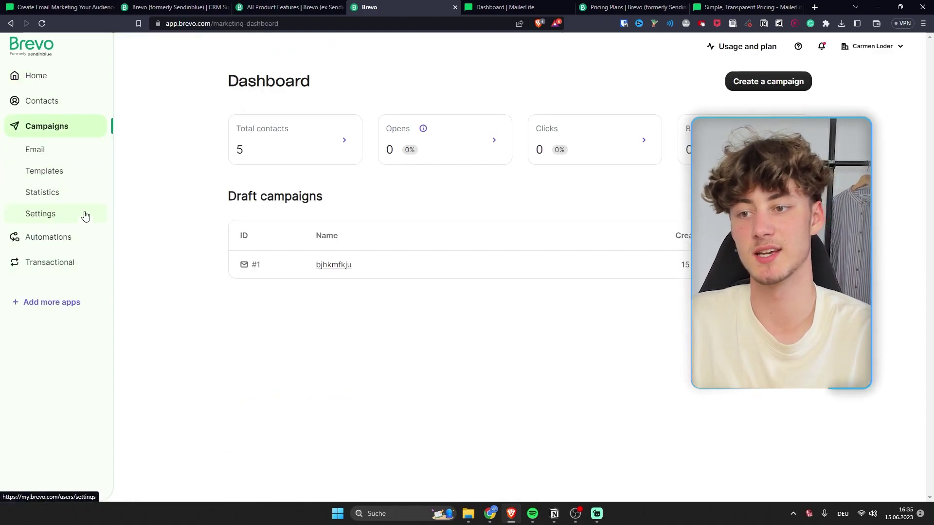
left_click(333, 266)
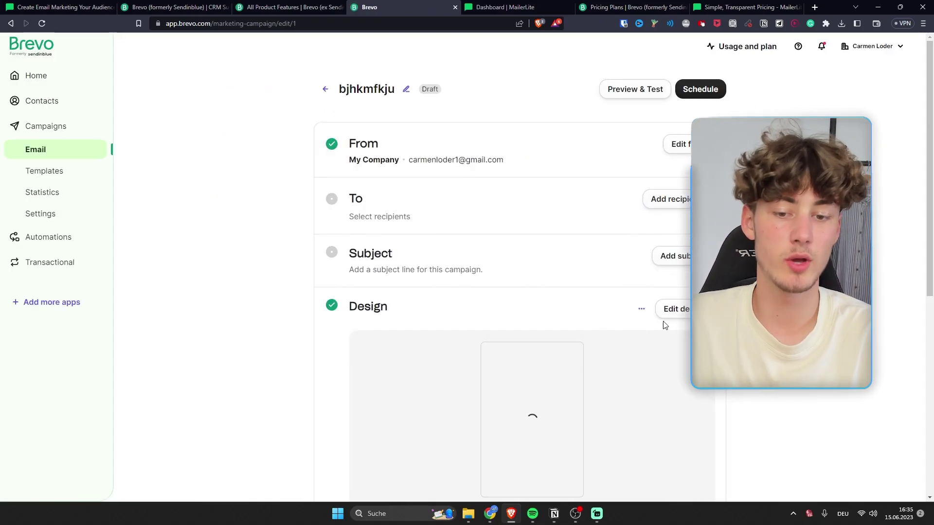
- Drag a Call to action button below the main photo in the design editor, then close the editor tab
left_click(672, 309)
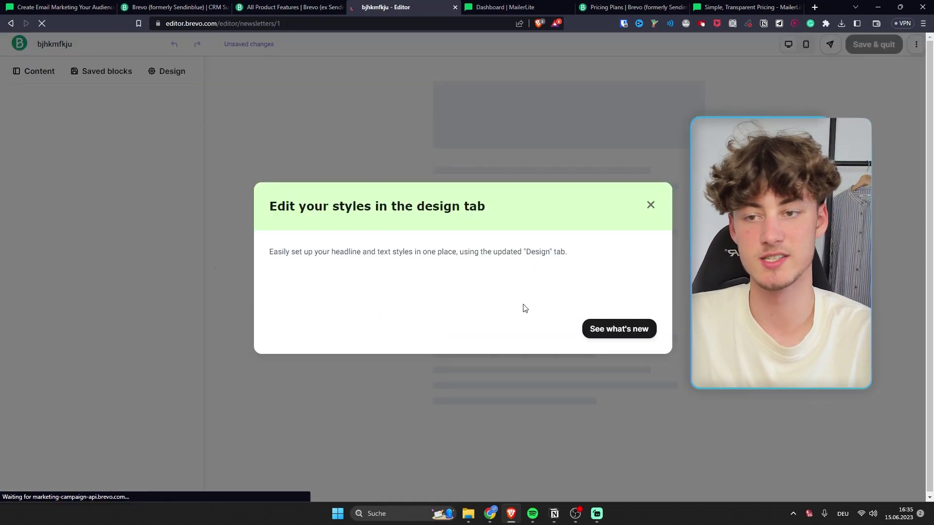
left_click(651, 131)
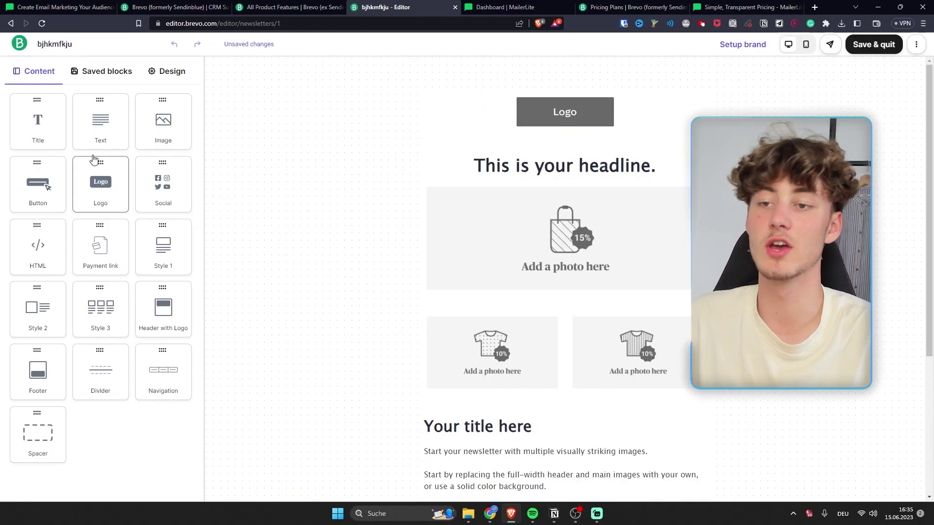
left_click_drag(39, 204, 608, 268)
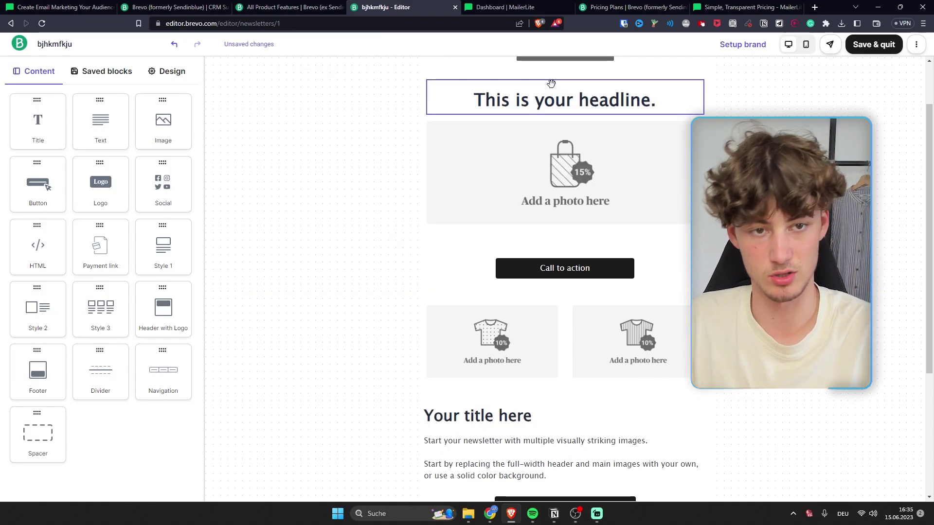
left_click(505, 7)
middle_click(389, 5)
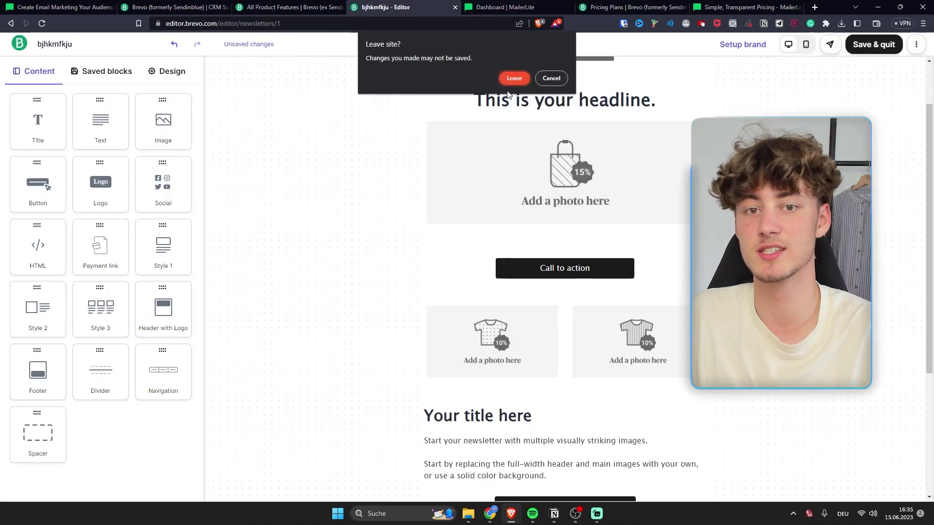
- Leave the Brevo editor without saving and open MailerLite's empty Campaigns outbox
left_click(520, 79)
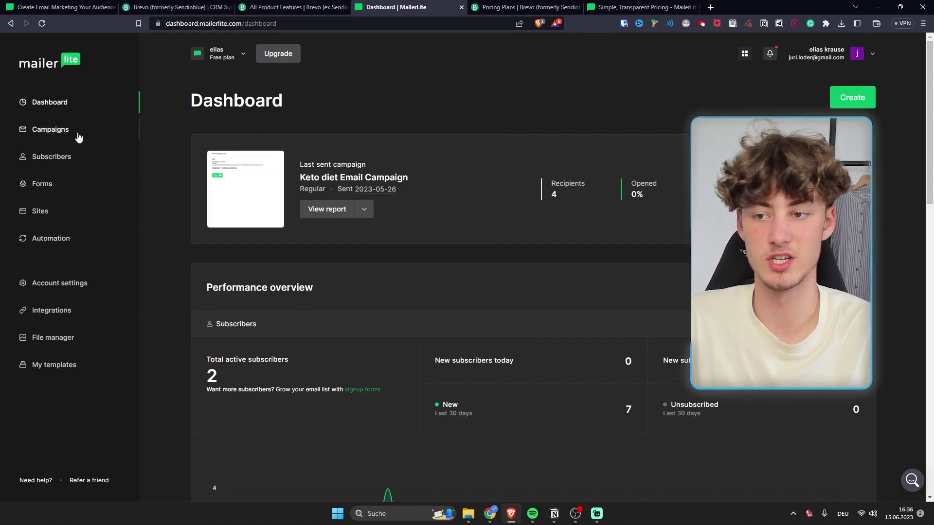
left_click(20, 130)
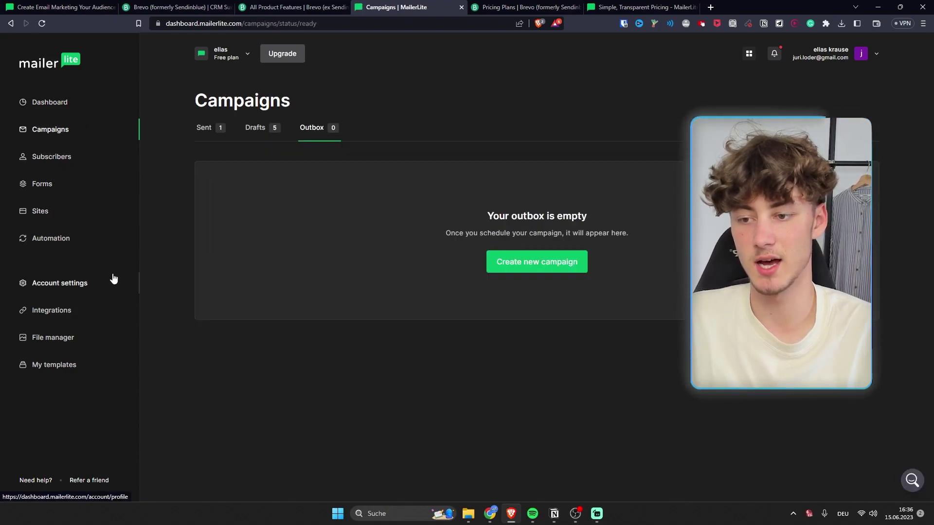
- Create a new regular campaign named 'fztjurztuj' and proceed to its content step
left_click(516, 253)
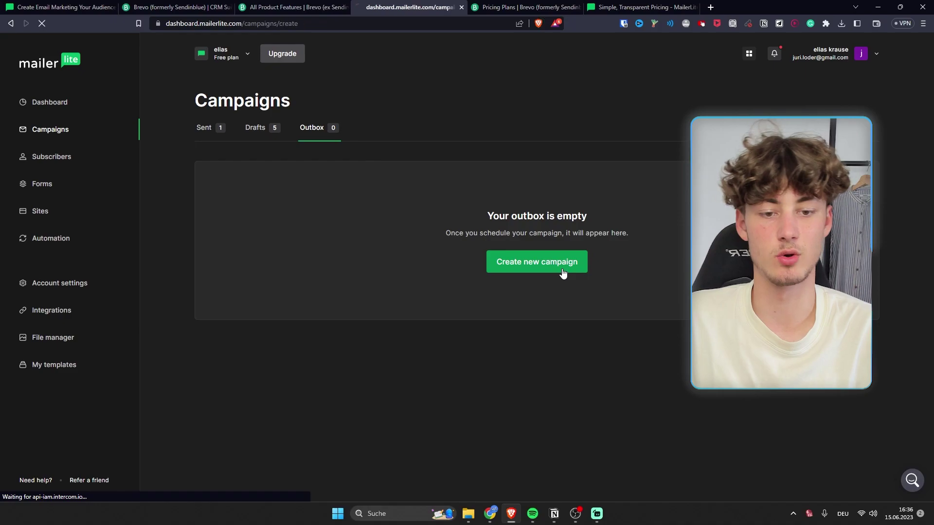
type("fztjurztuj")
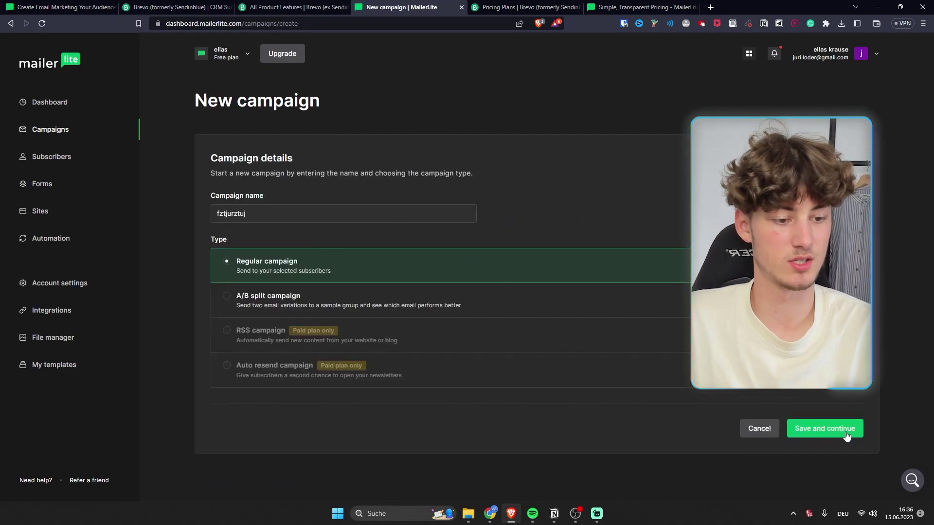
left_click(844, 431)
scroll(581, 241, "down", 5)
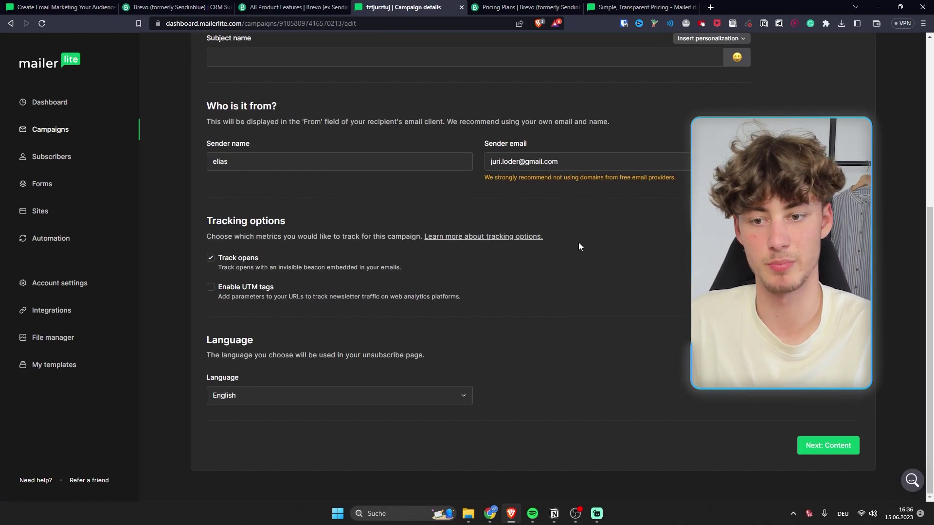
left_click(828, 445)
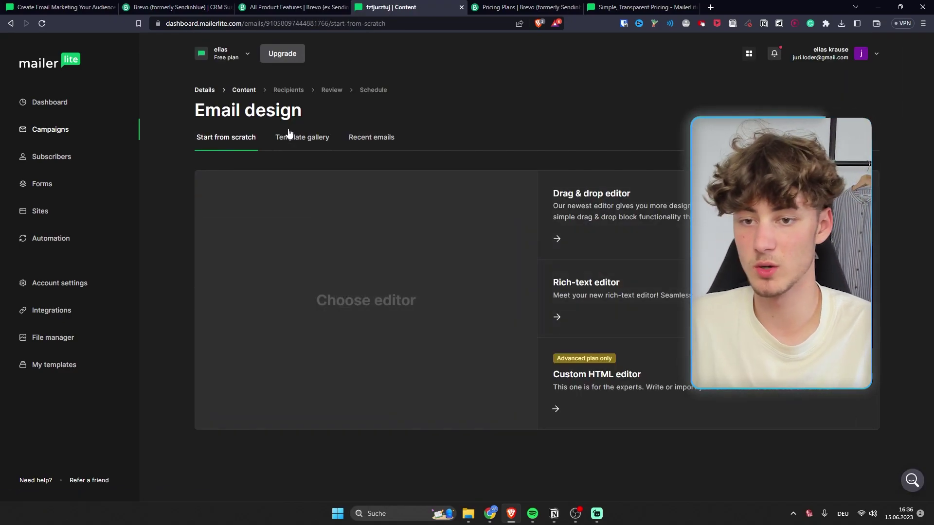
- Browse the first two pages of the email template gallery, noting Free-plan locks
left_click(303, 140)
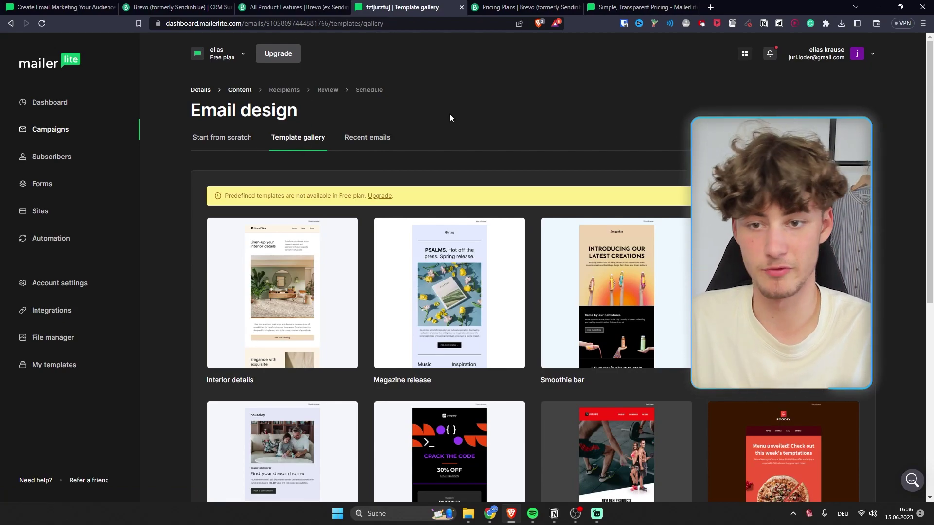
scroll(448, 159, "down", 7)
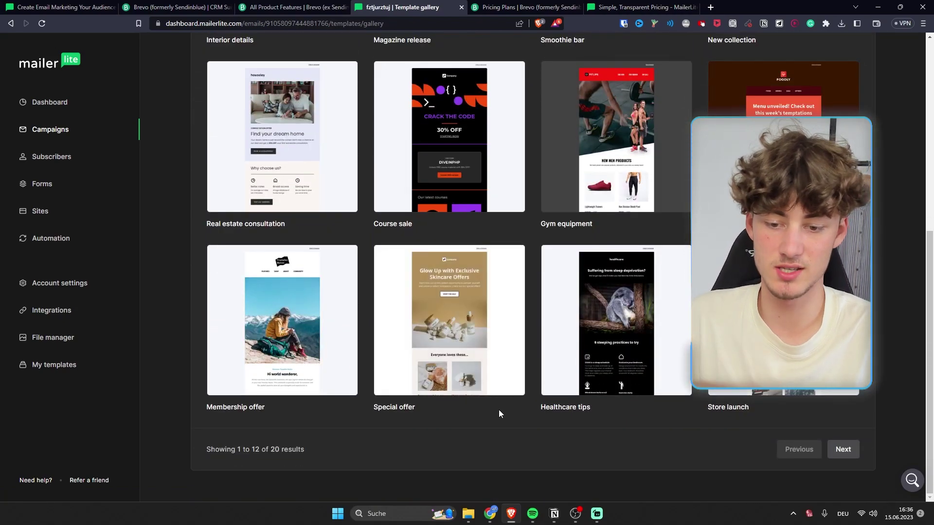
left_click(842, 448)
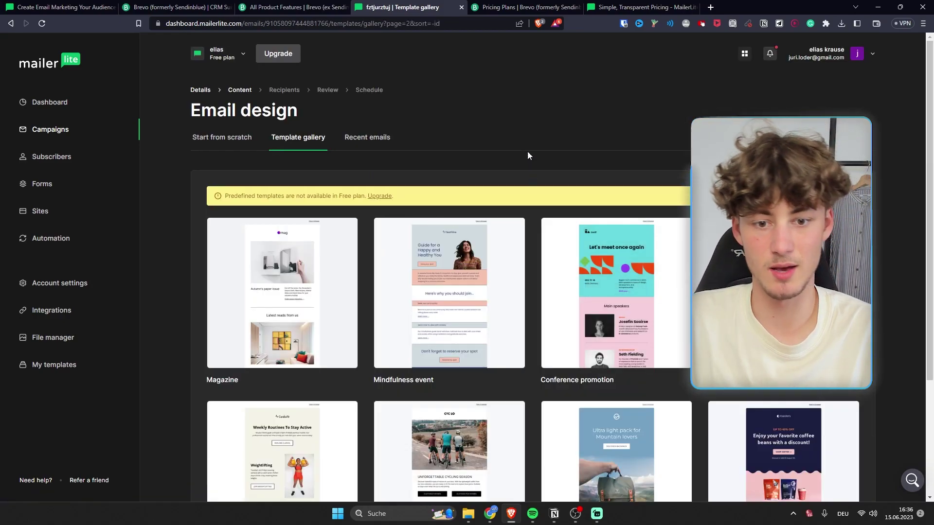
scroll(526, 146, "down", 3)
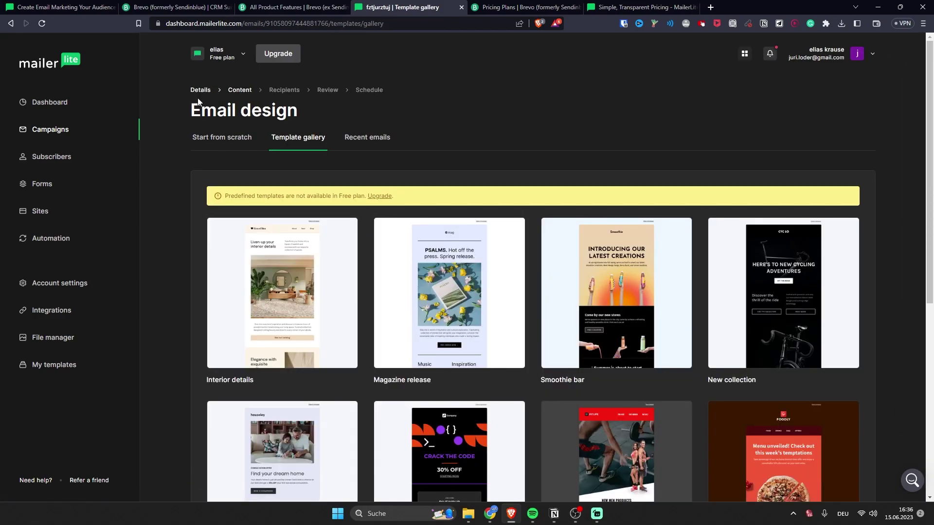
- Start a drag & drop email and drop a Navigation block below the Company header
left_click(233, 146)
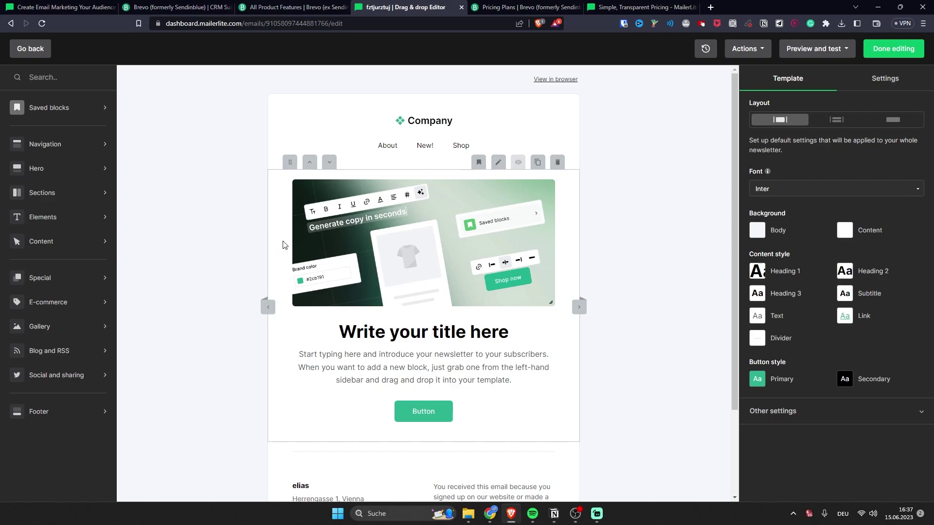
left_click(81, 168)
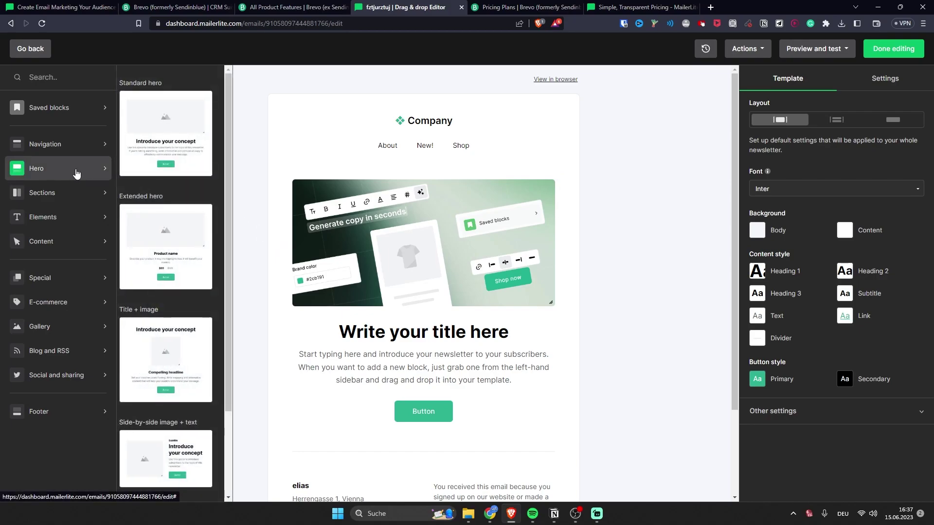
left_click(73, 145)
left_click(75, 147)
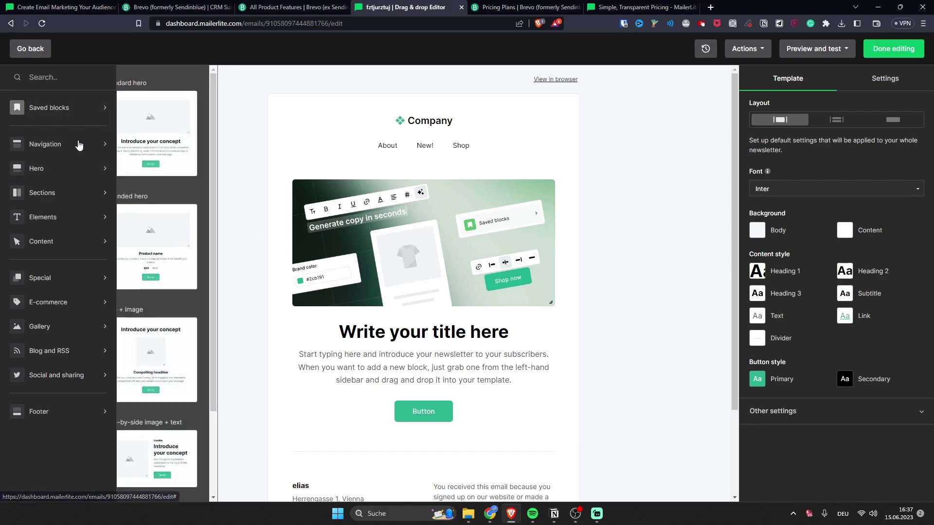
left_click_drag(146, 137, 439, 163)
- Open the settings of the new About/New!/Shop navigation row, then the hero block
left_click(498, 160)
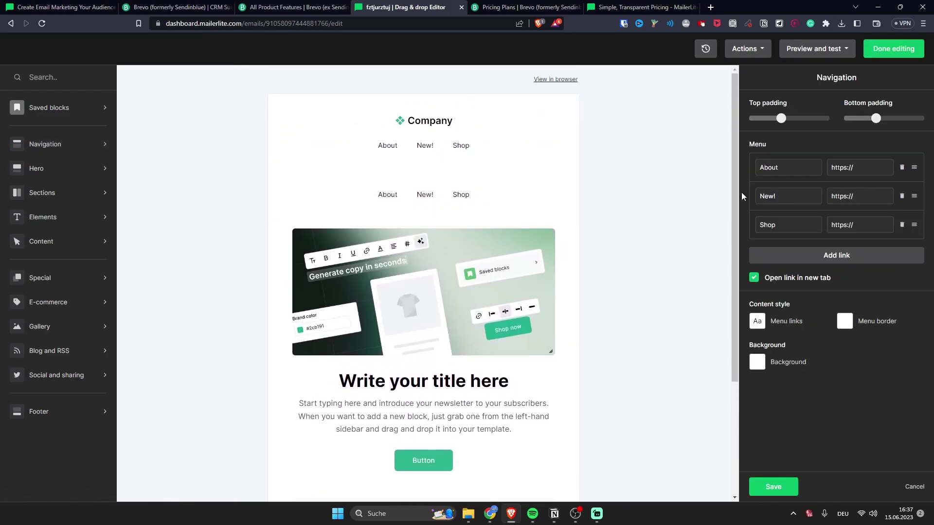
left_click(503, 214)
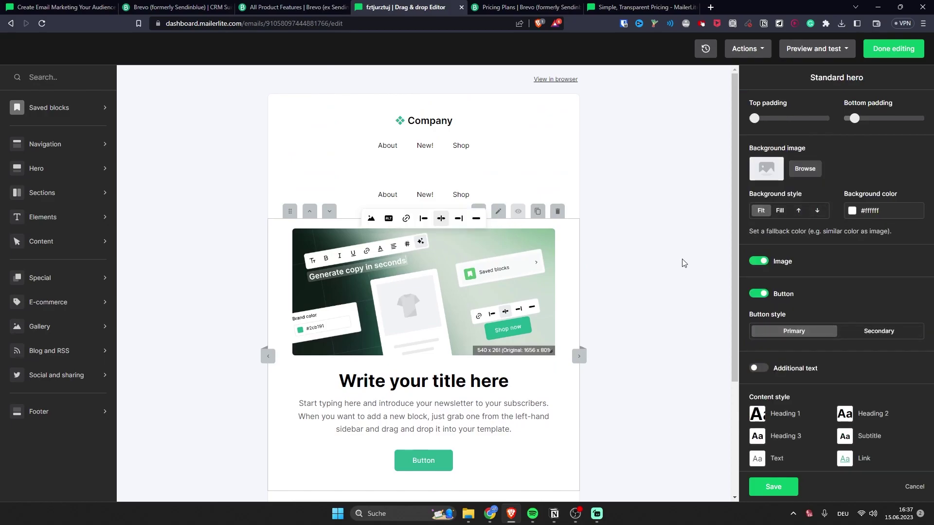
scroll(742, 262, "down", 2)
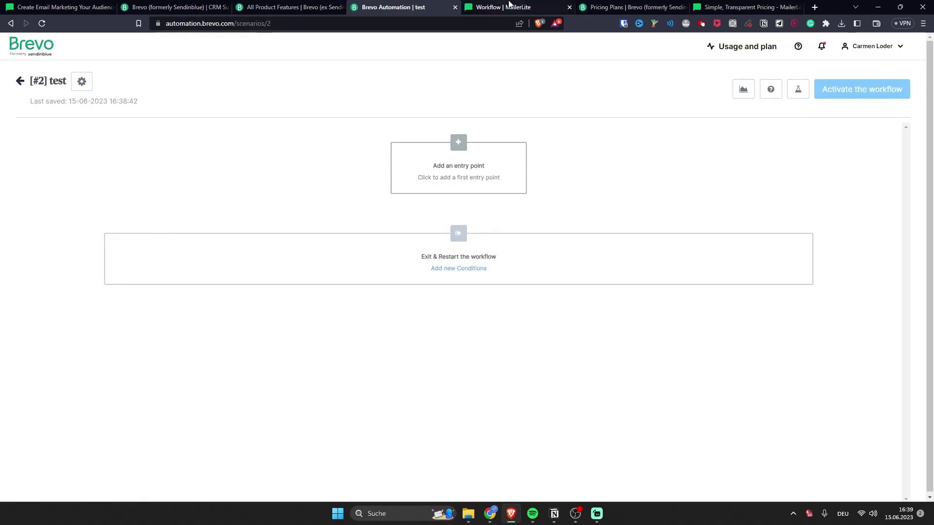
left_click(509, 4)
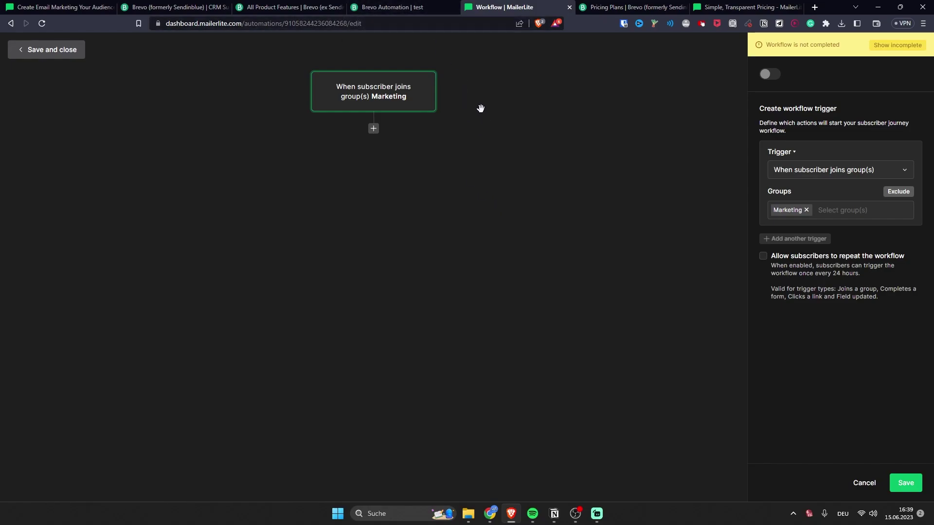
left_click(389, 7)
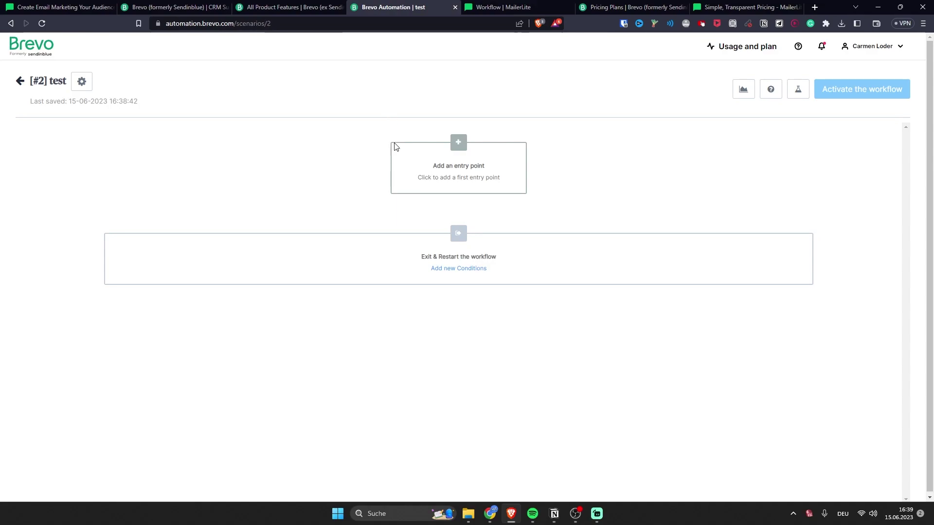
left_click(496, 5)
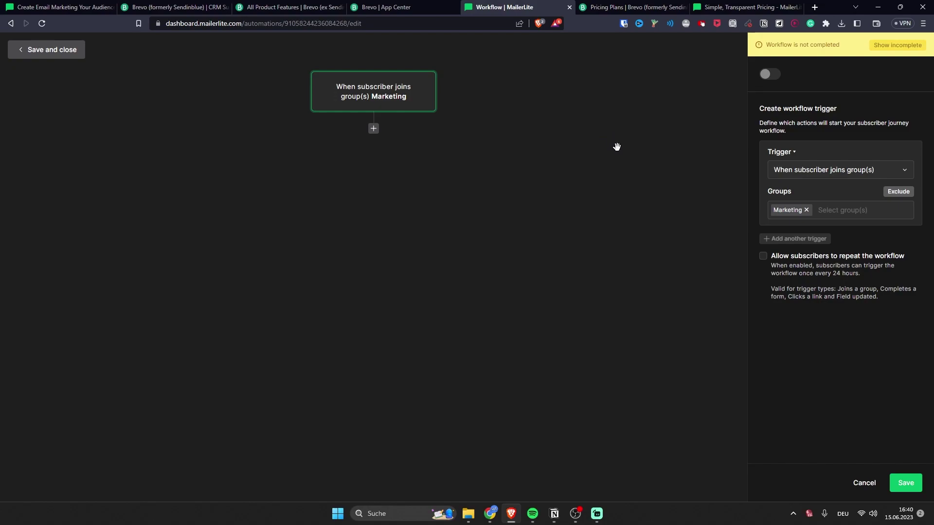
- Scroll Brevo's App Center to the SMS, Sales CRM and Web Push cards, briefly checking MailerLite's workflow
left_click(413, 4)
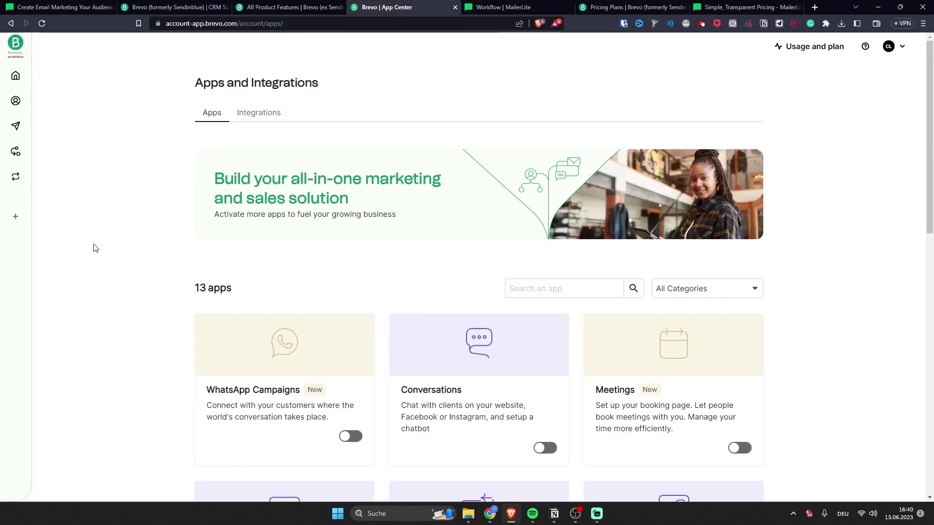
scroll(183, 215, "down", 9)
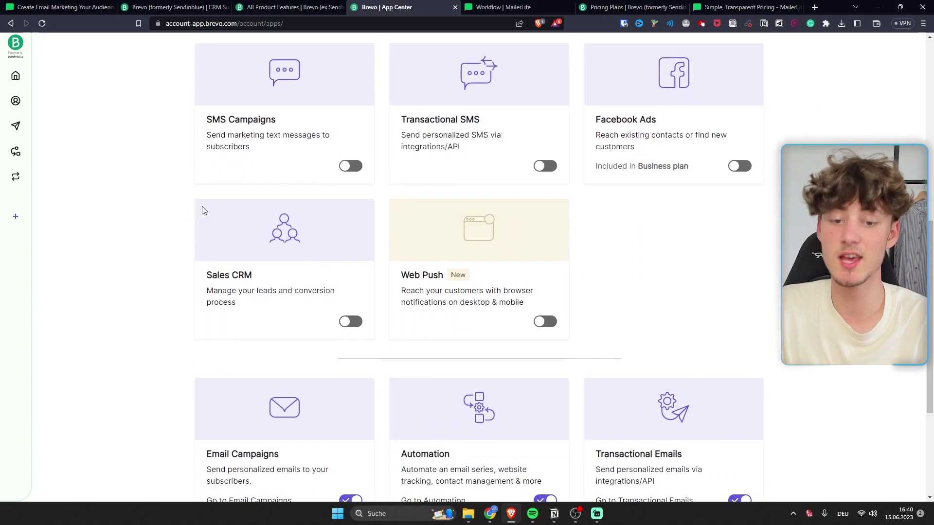
left_click_drag(267, 304, 204, 283)
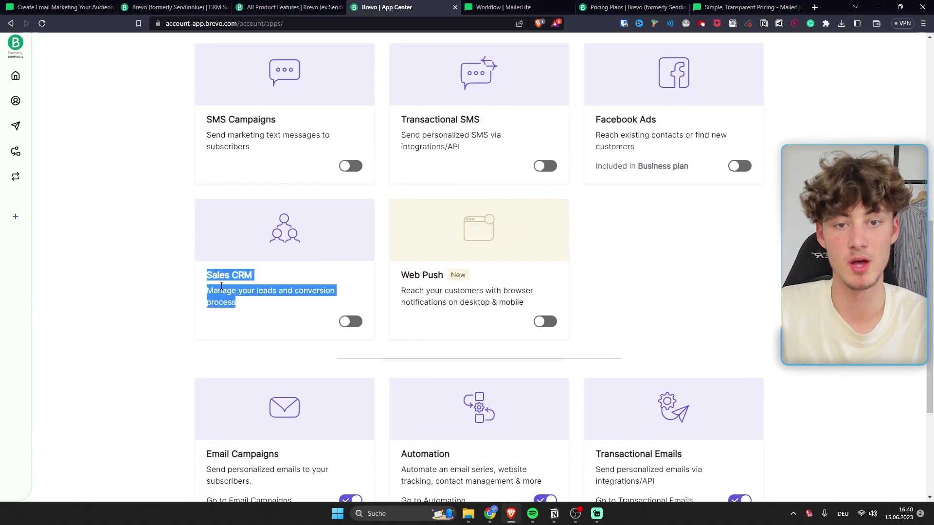
left_click(413, 312)
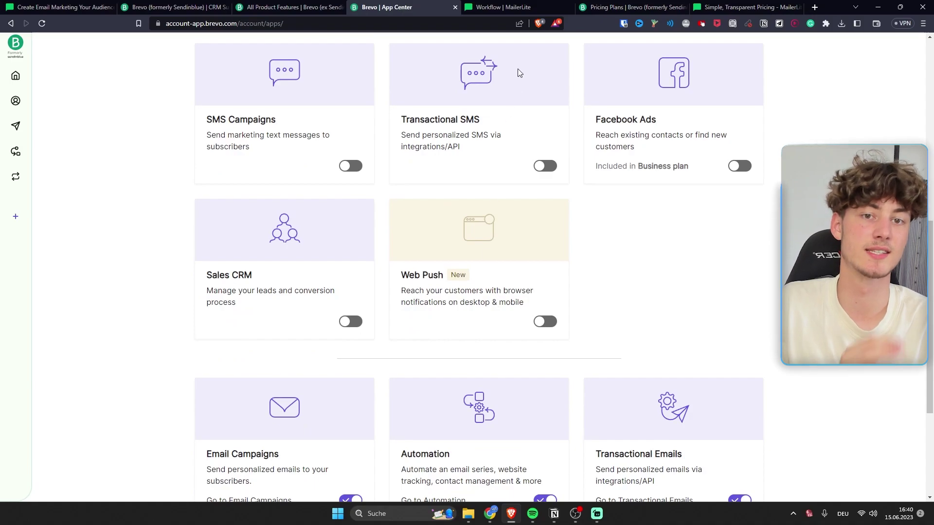
left_click(513, 9)
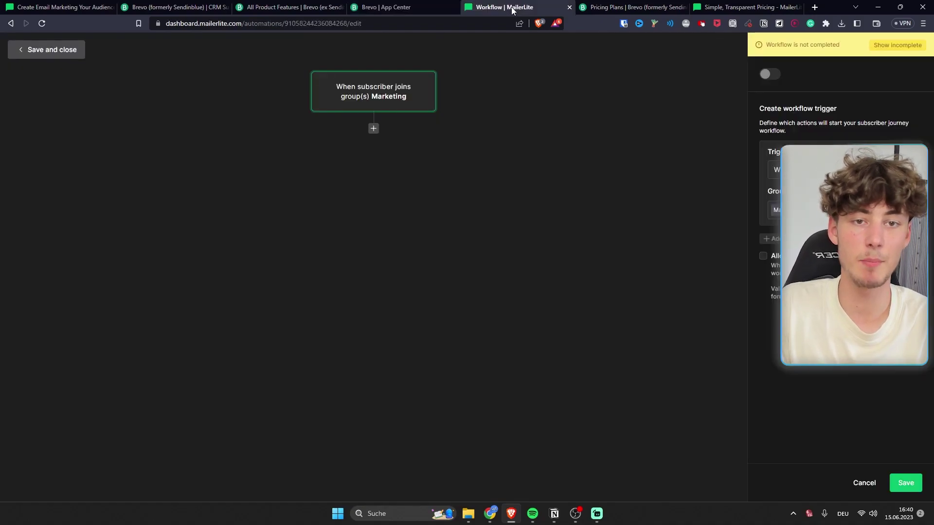
left_click(436, 11)
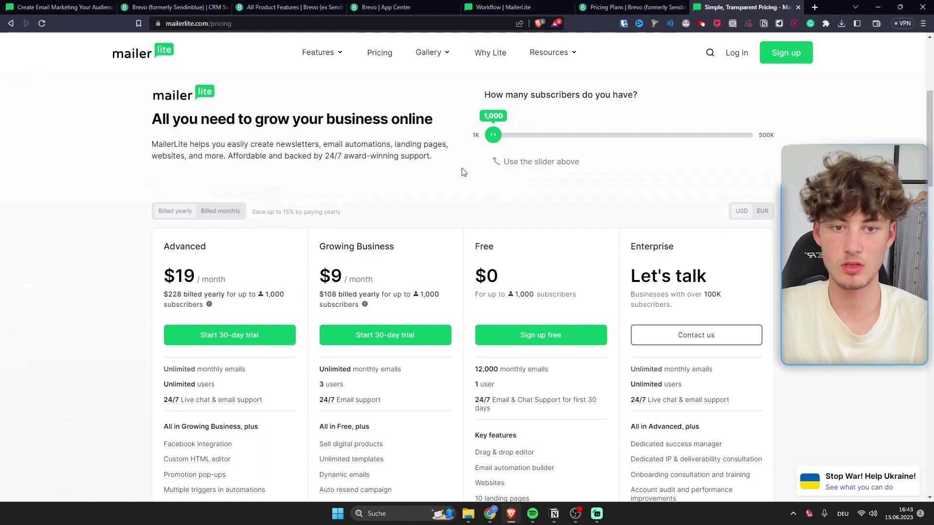
- Move the MailerLite subscriber slider from 1,000 to 10K subscribers
left_click_drag(699, 5, 586, 7)
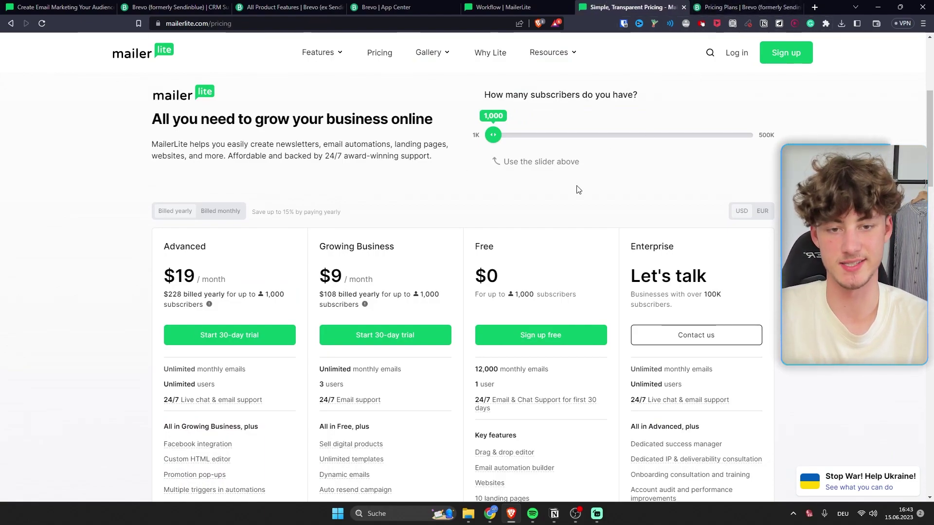
left_click_drag(493, 135, 517, 135)
scroll(419, 214, "down", 1)
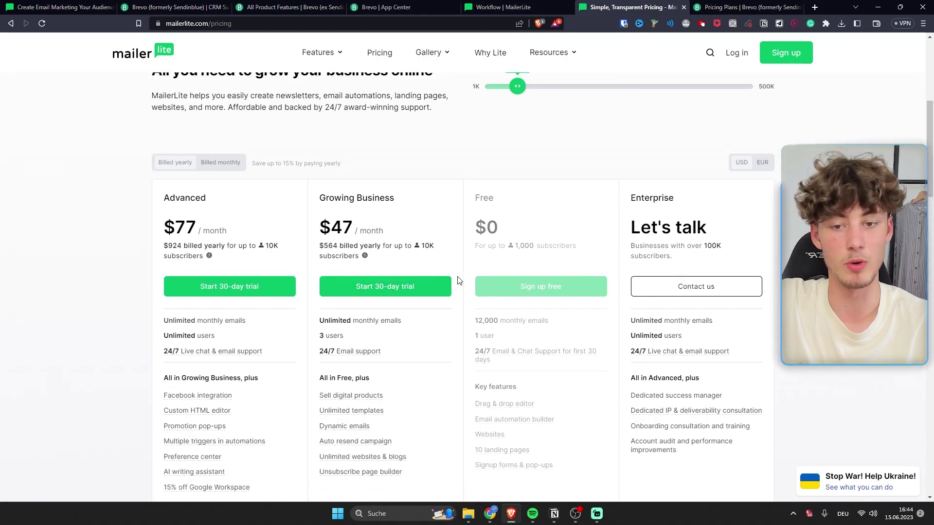
scroll(458, 281, "down", 1)
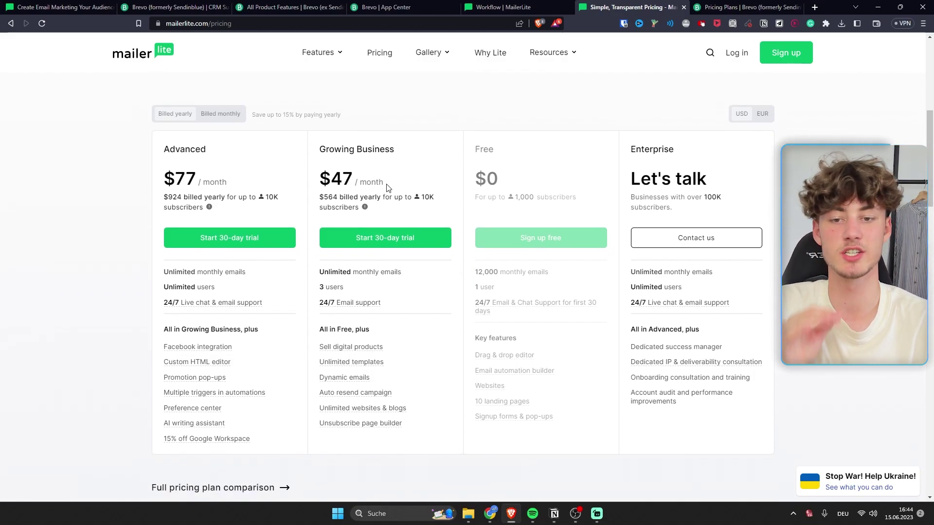
- Compare the 10K prices: Growing Business $47/month and Advanced $77/month
double_click(340, 179)
left_click(311, 194)
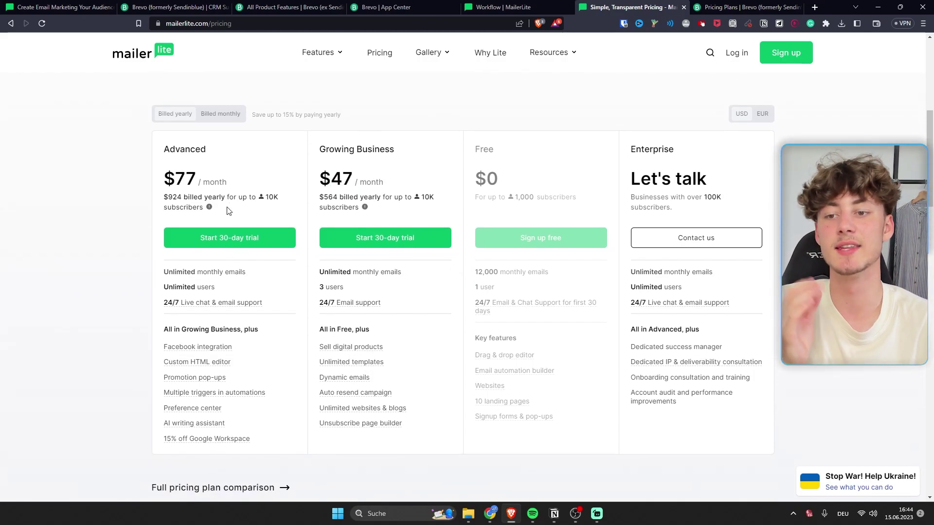
left_click_drag(198, 182, 161, 185)
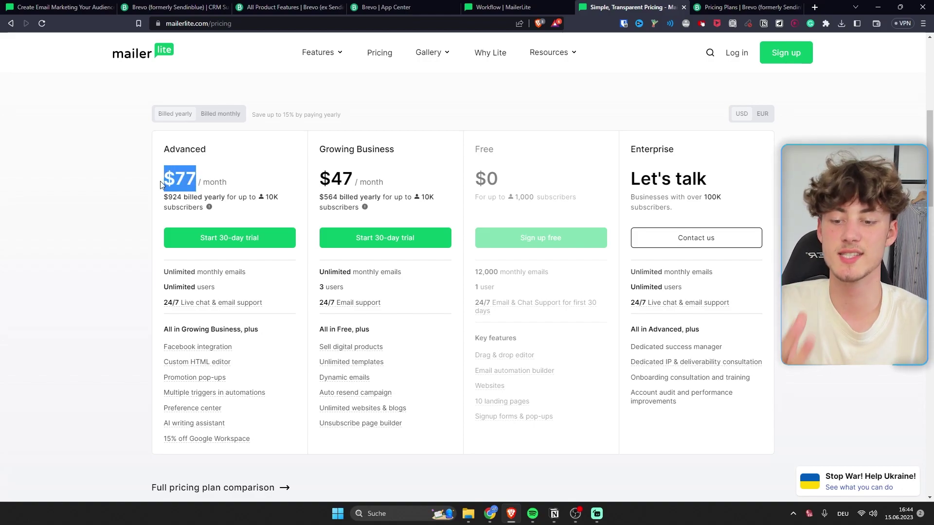
left_click(206, 181)
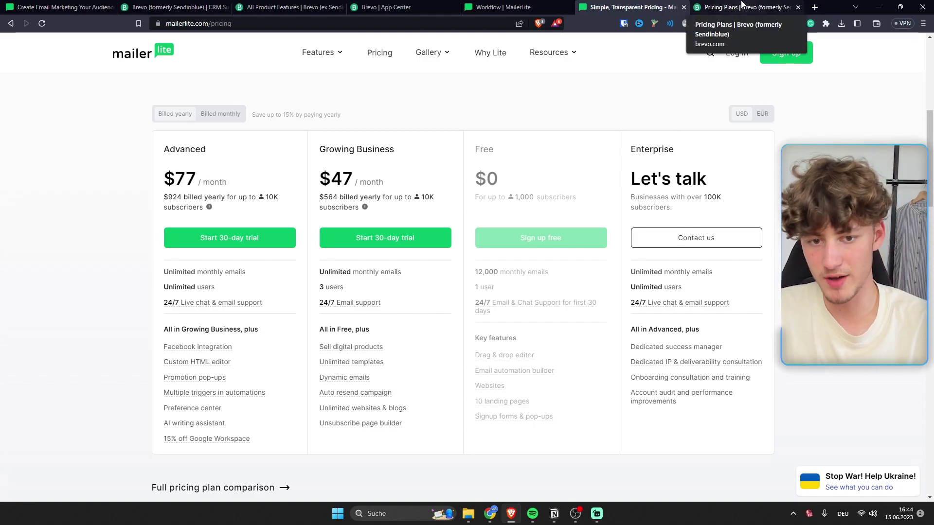
scroll(683, 100, "up", 2)
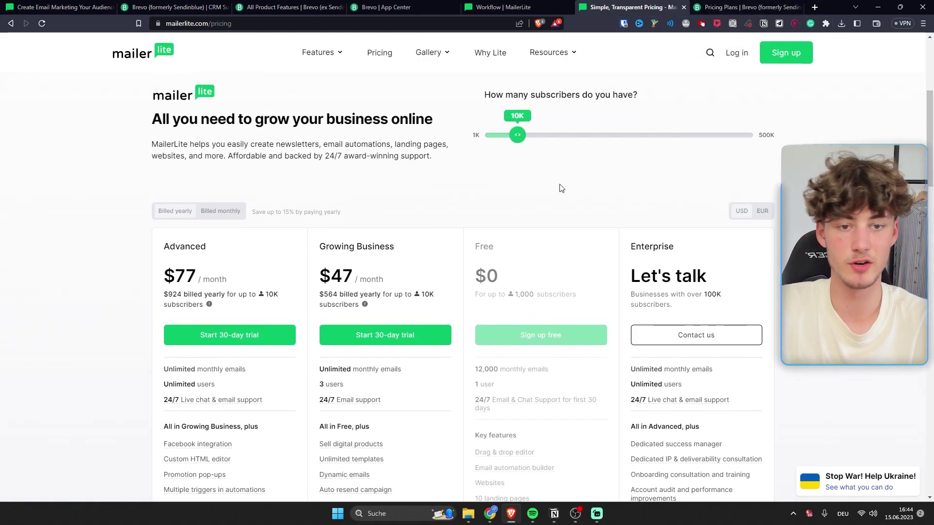
scroll(637, 104, "up", 1)
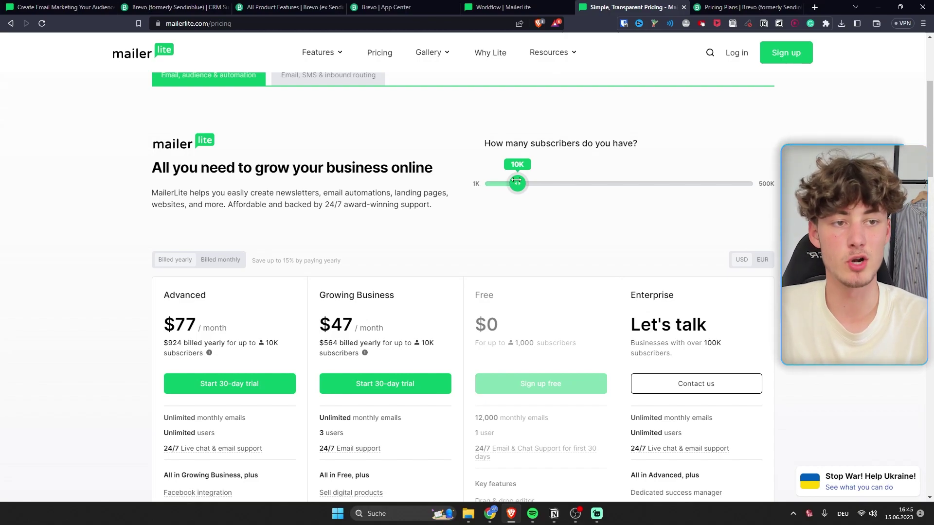
- Review Brevo's Free (300 emails/day), Business and Starter (19 €/month for 20,000 emails) plans
left_click(744, 7)
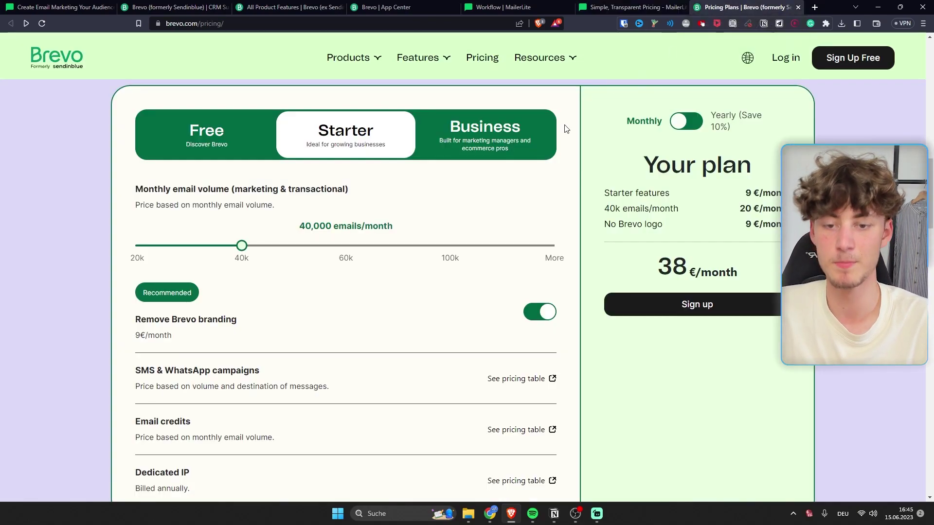
left_click(216, 183)
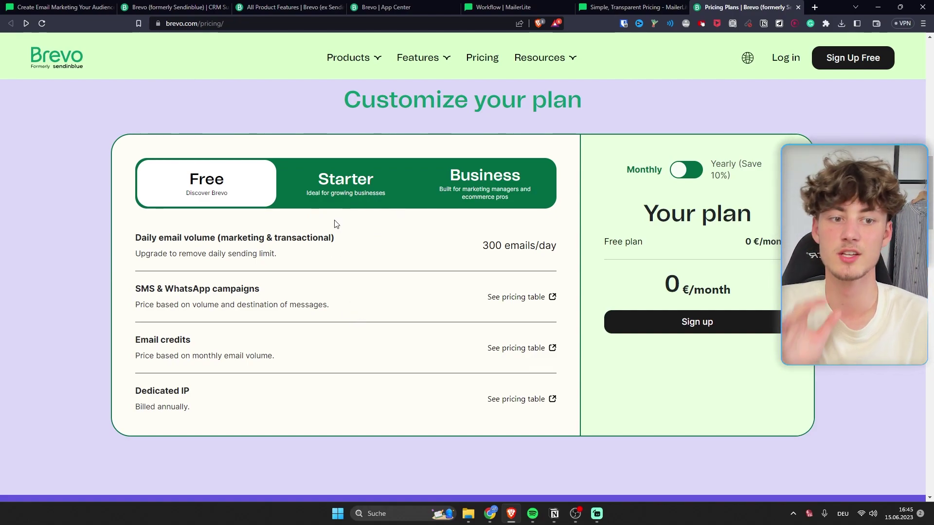
left_click(485, 182)
left_click(345, 182)
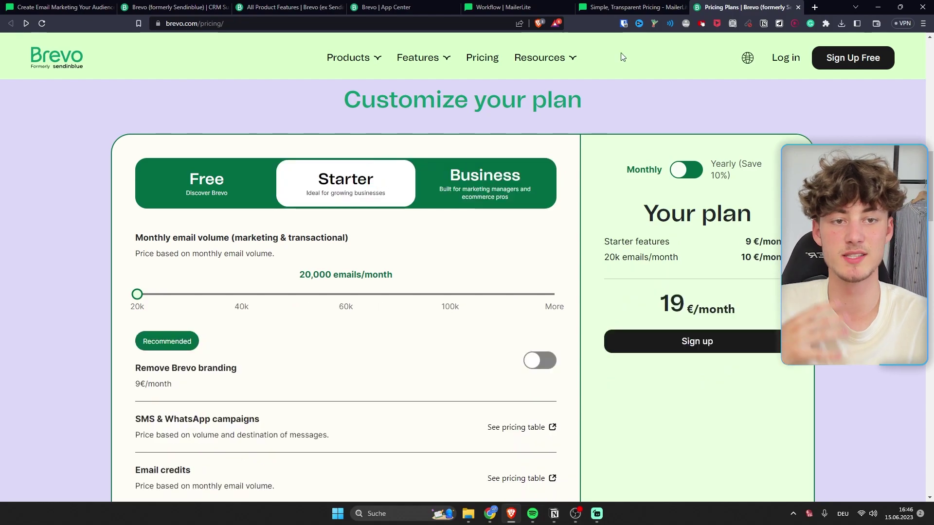
left_click(632, 7)
left_click(744, 7)
scroll(498, 331, "down", 1)
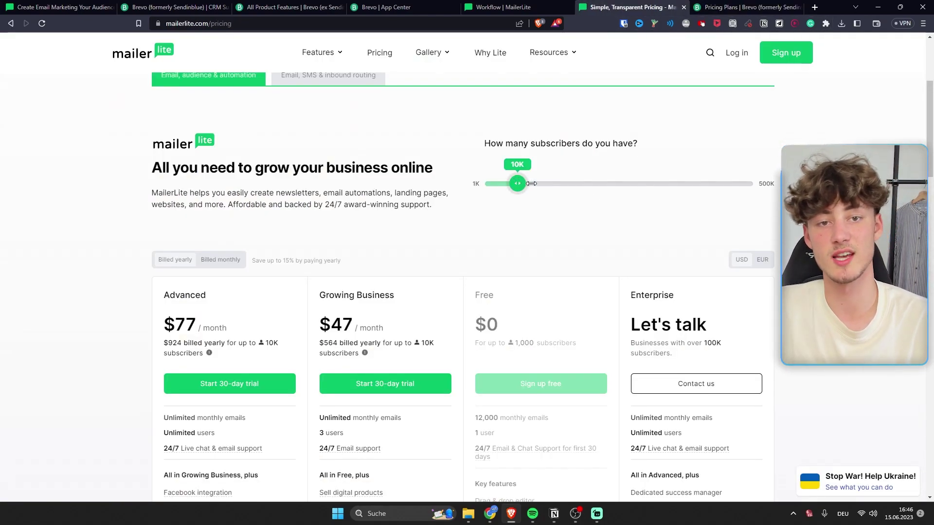
- Set Brevo's Starter email volume to 40k per month, totalling 29 €/month
left_click(713, 8)
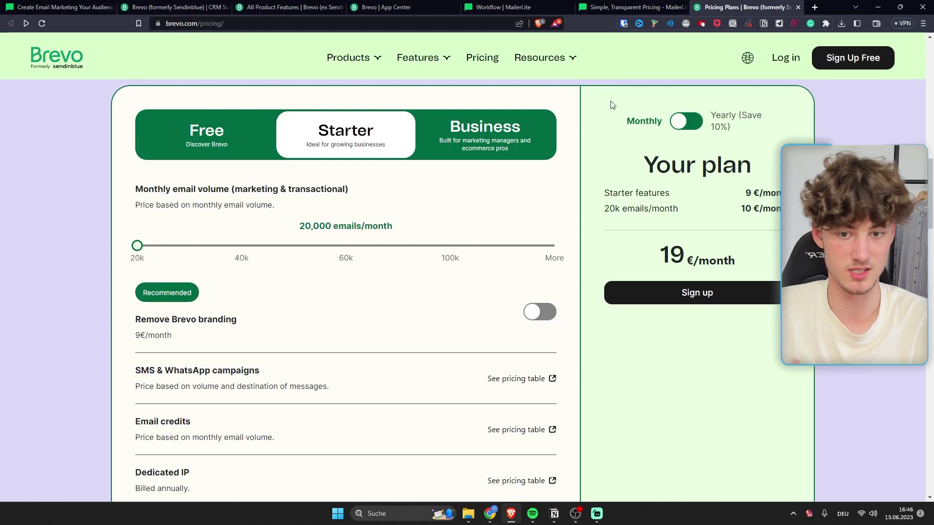
left_click(235, 246)
left_click_drag(693, 254, 654, 259)
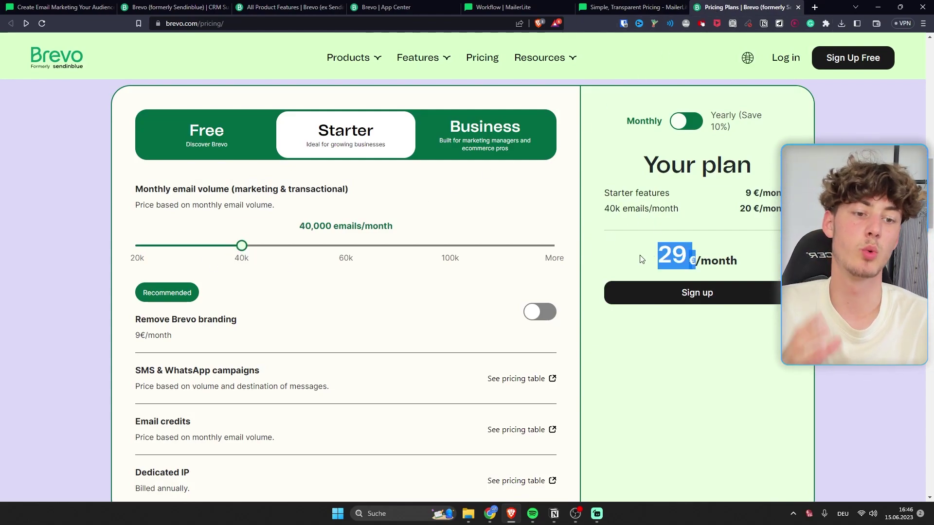
left_click(691, 257)
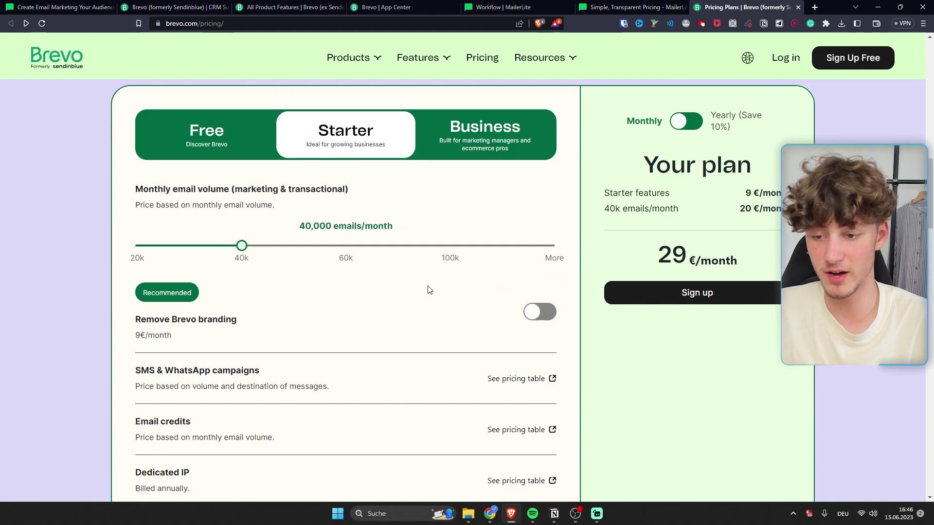
scroll(394, 302, "down", 1)
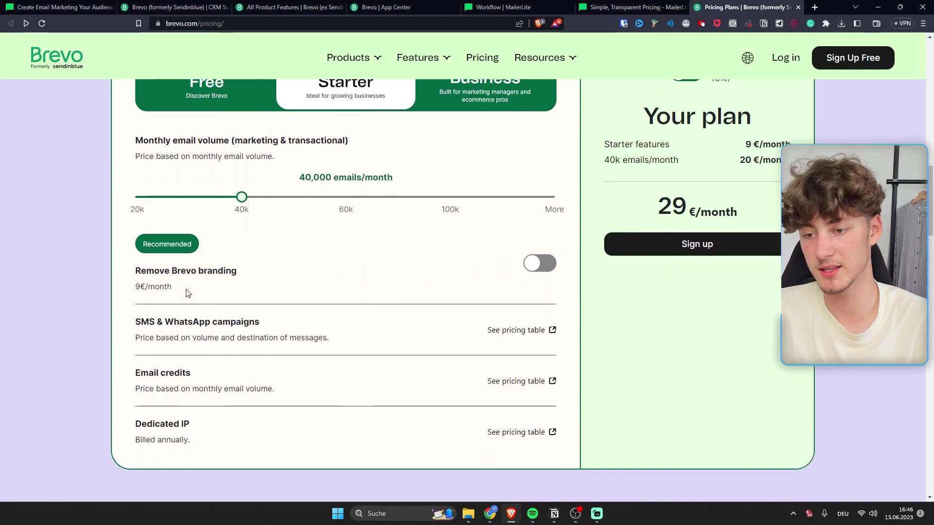
- Add Remove Brevo branding to the Starter plan, raising it to 38 €/month
left_click_drag(135, 272, 262, 275)
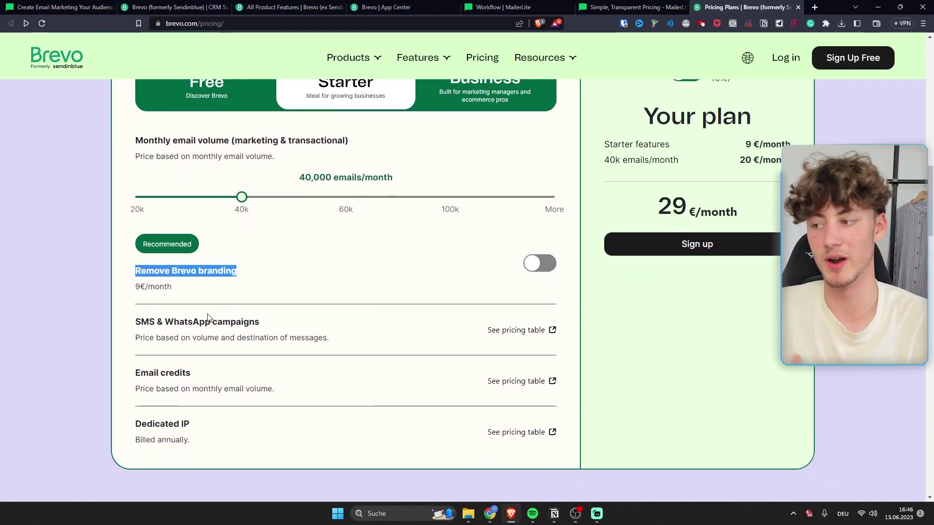
left_click(321, 292)
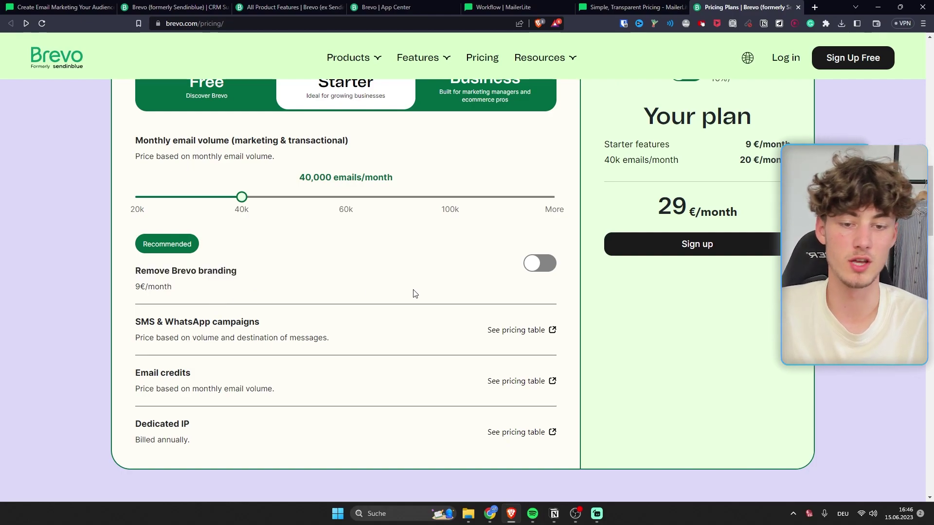
left_click(546, 268)
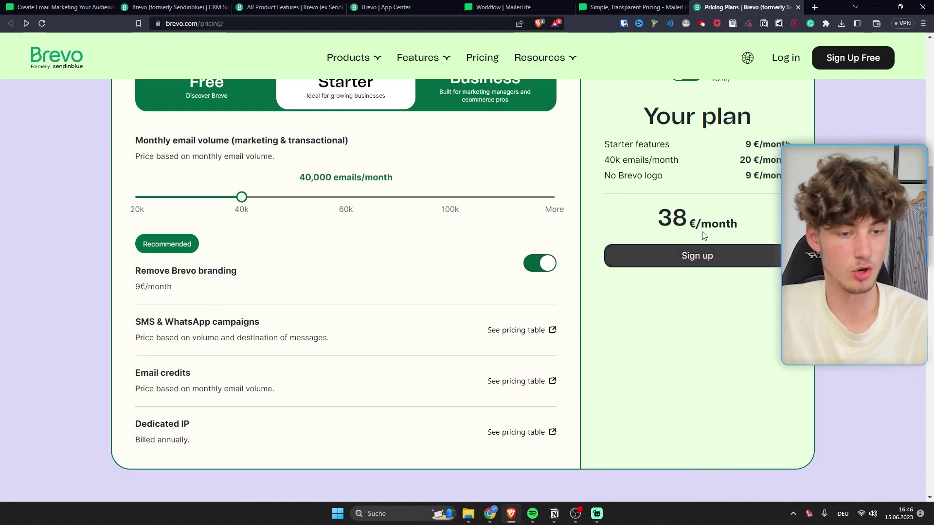
left_click_drag(657, 220, 739, 225)
- Switch Brevo to the Business plan at 69 €/month and compare it with MailerLite's pricing
left_click(656, 239)
scroll(656, 238, "up", 1)
left_click(462, 146)
double_click(657, 309)
left_click(672, 302)
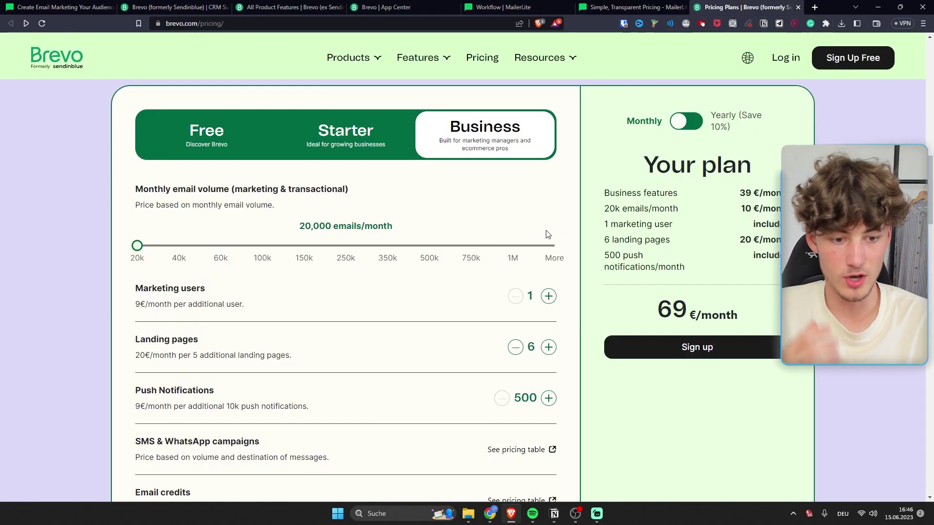
left_click(633, 7)
scroll(442, 229, "down", 3)
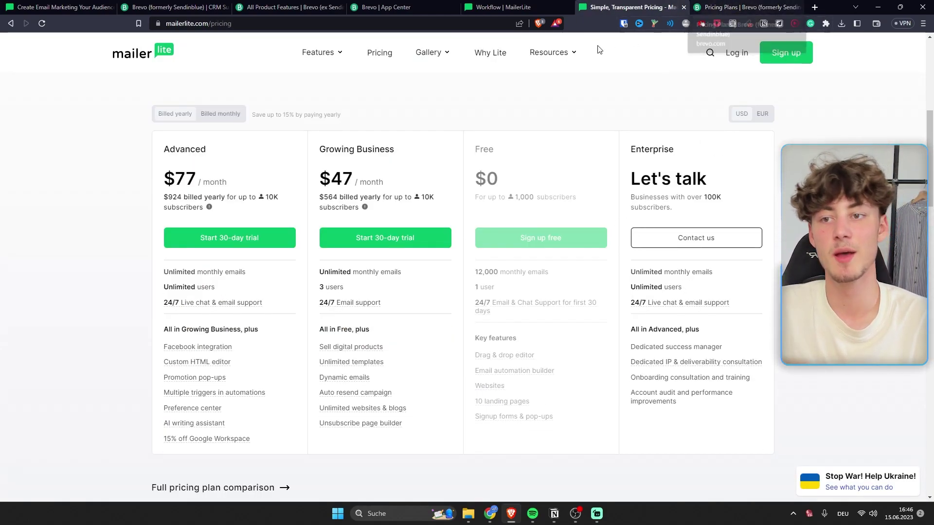
left_click(744, 7)
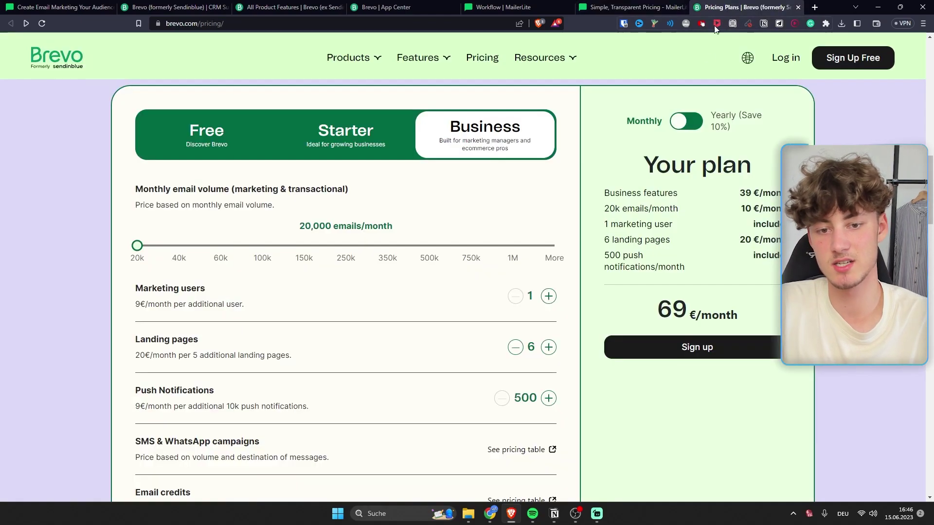
scroll(458, 364, "down", 2)
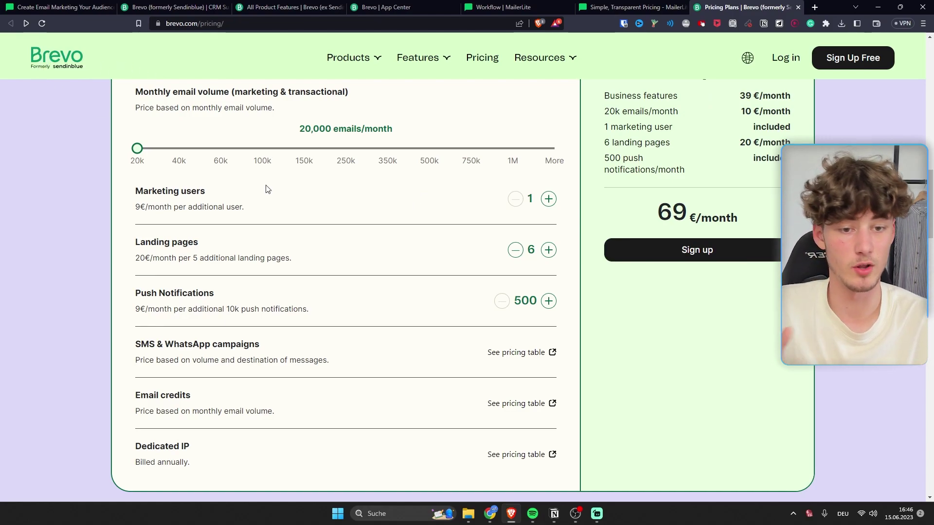
- Raise marketing users to 3 and landing pages to 11, bringing the total to 107 €/month
left_click(549, 199)
left_click(548, 199)
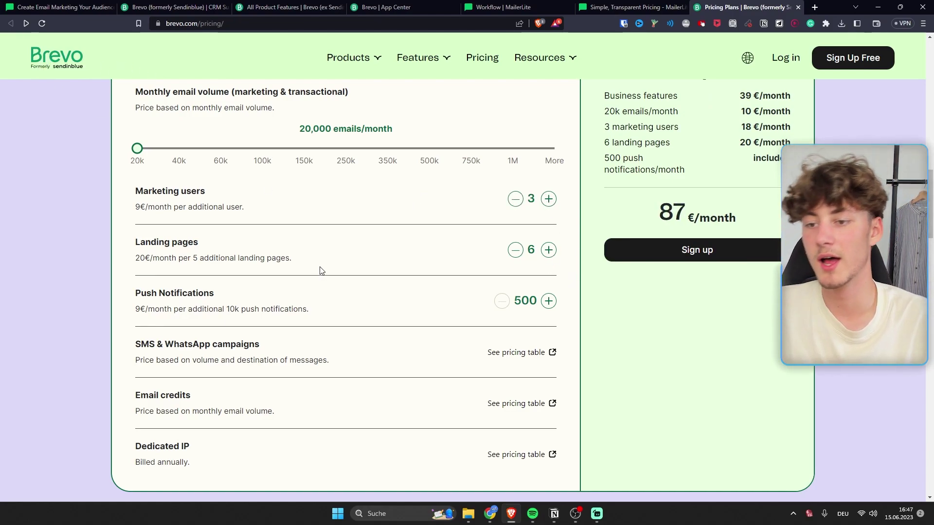
left_click_drag(319, 270, 161, 242)
left_click(377, 265)
left_click(548, 250)
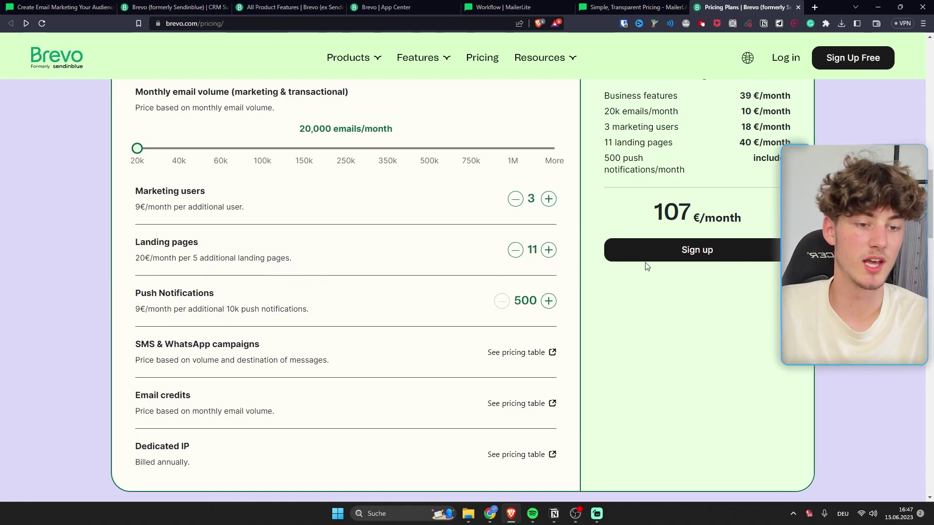
- Return to MailerLite's 10K-subscriber pricing with Advanced at $77 and Growing Business at $47
left_click(632, 7)
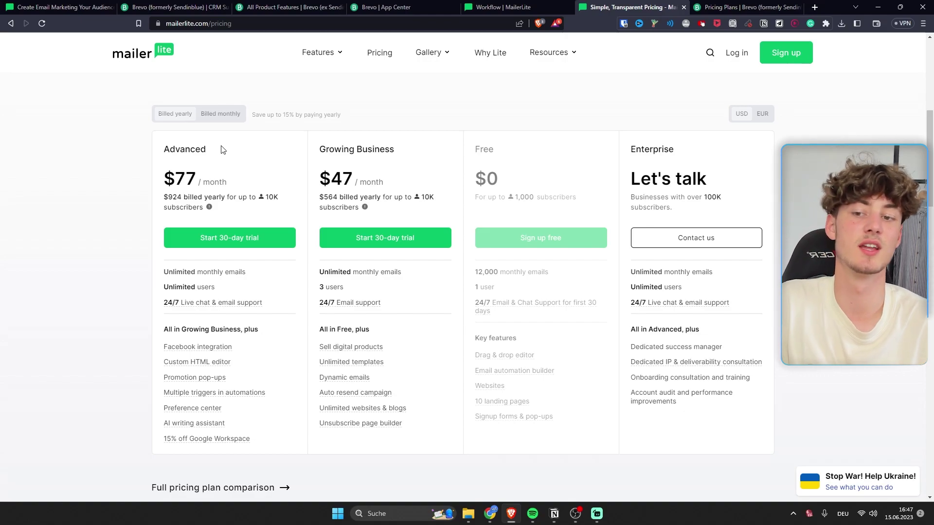